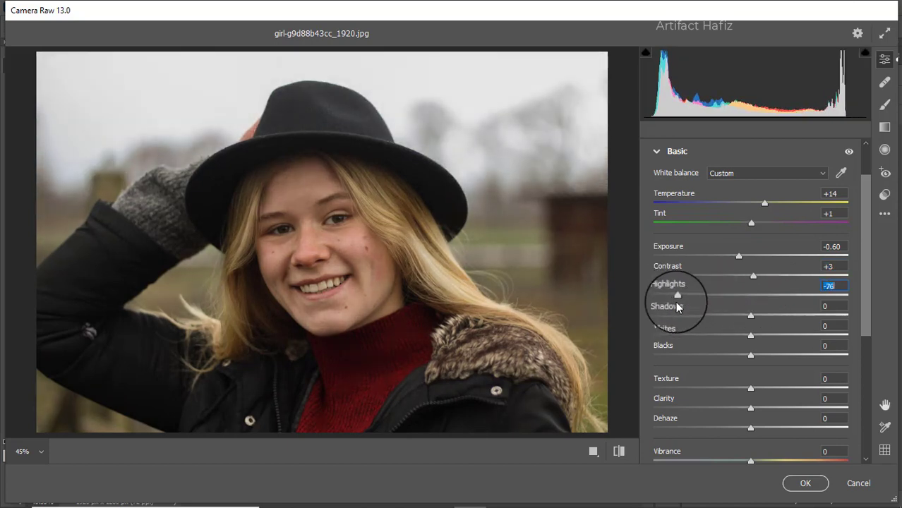
# In the Basic adjustments, set Shadows +20, Whites +42, Blacks +18, Texture +3, Clarity +10, Dehaze +6, Vibrance +56 and Saturation -11
pyautogui.moveTo(751, 316); pyautogui.dragTo(791, 326)
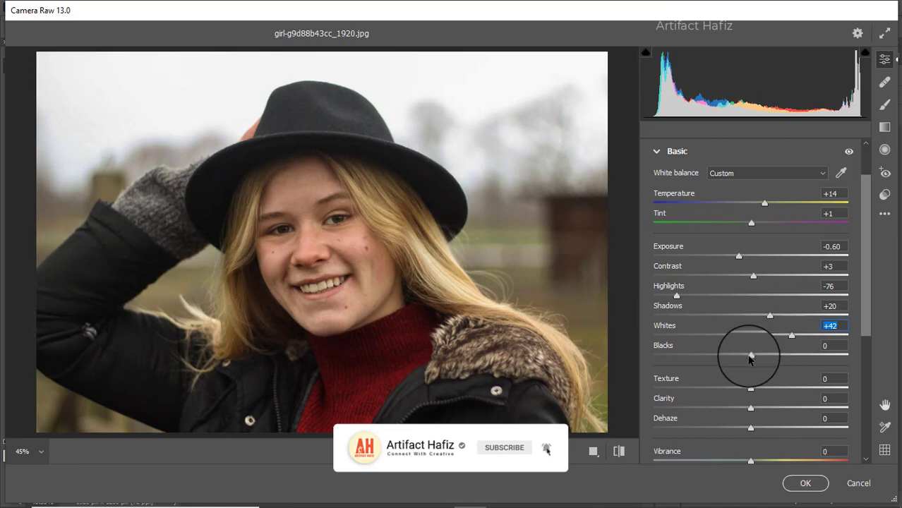
pyautogui.moveTo(750, 356)
pyautogui.mouseDown()
pyautogui.moveTo(794, 359)
pyautogui.moveTo(751, 355)
pyautogui.moveTo(761, 353)
pyautogui.mouseUp()
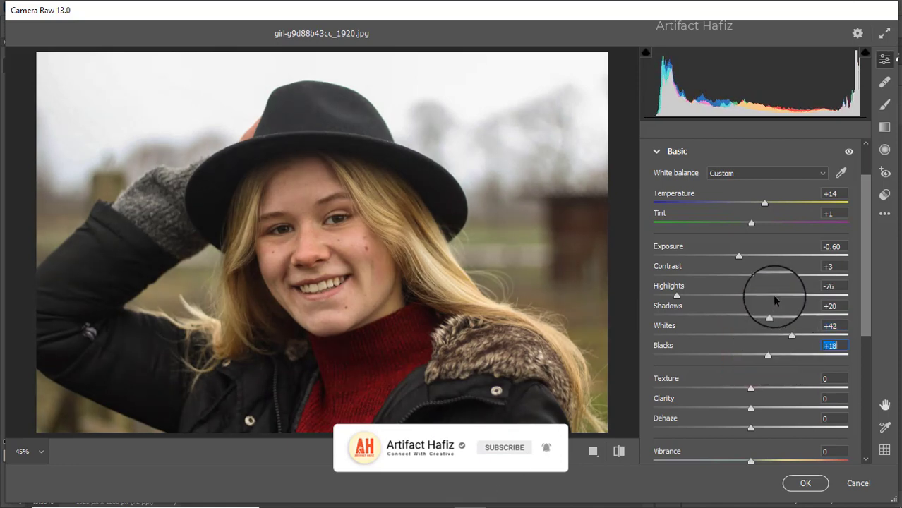
pyautogui.scroll(-3, 775, 286)
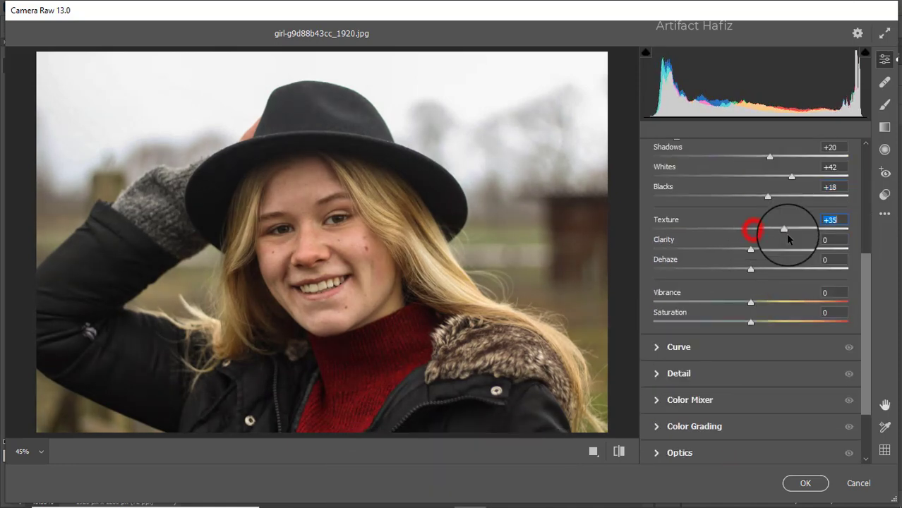
pyautogui.moveTo(753, 239); pyautogui.dragTo(757, 271)
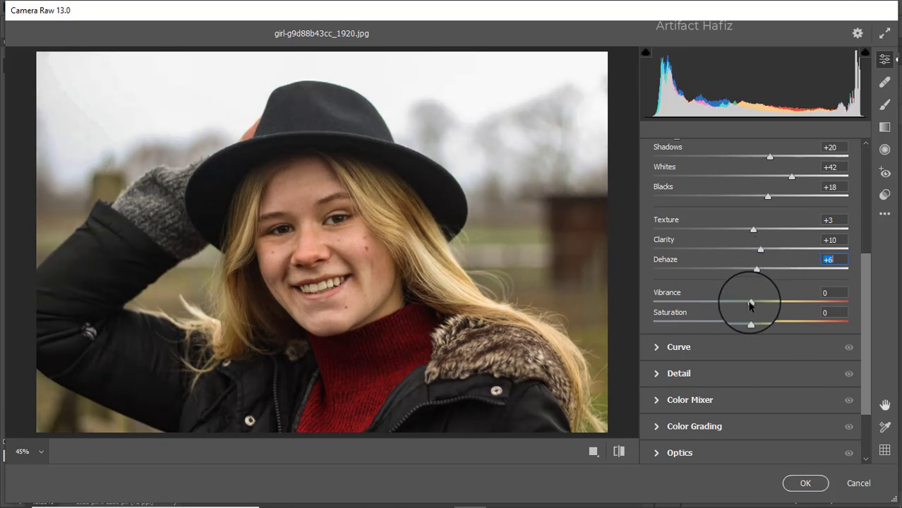
pyautogui.moveTo(751, 302); pyautogui.dragTo(801, 302)
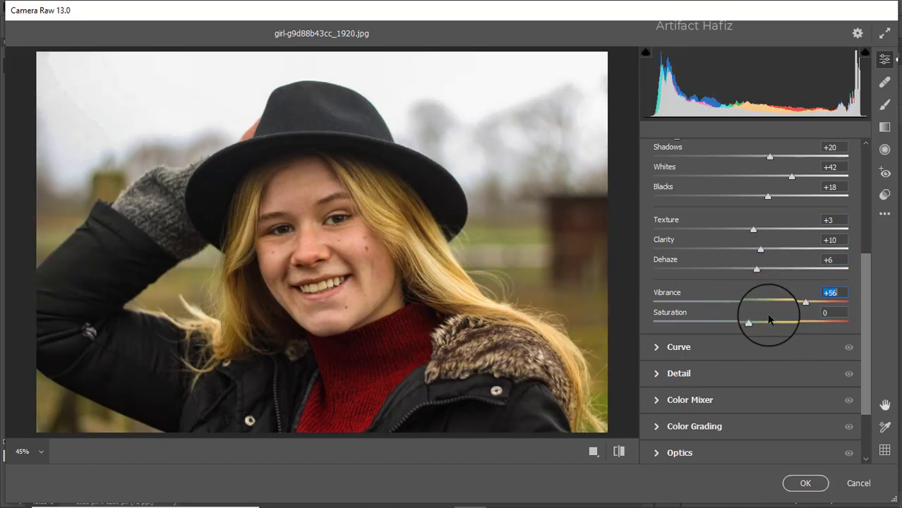
pyautogui.moveTo(751, 322); pyautogui.dragTo(732, 312)
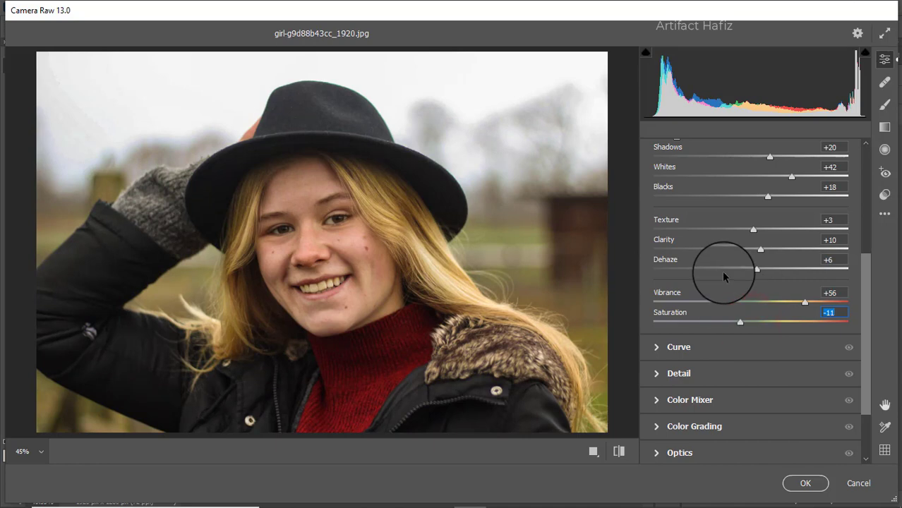
# Shape the main point curve into a gentle S with a shadow and a highlight point, and lift the blue channel's black point to output 4
pyautogui.scroll(-3, 722, 268)
pyautogui.click(690, 264)
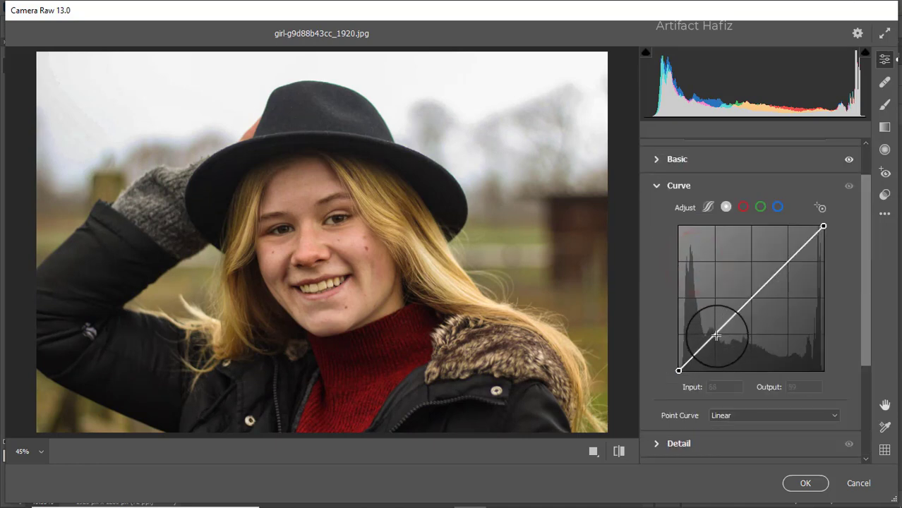
pyautogui.click(730, 211)
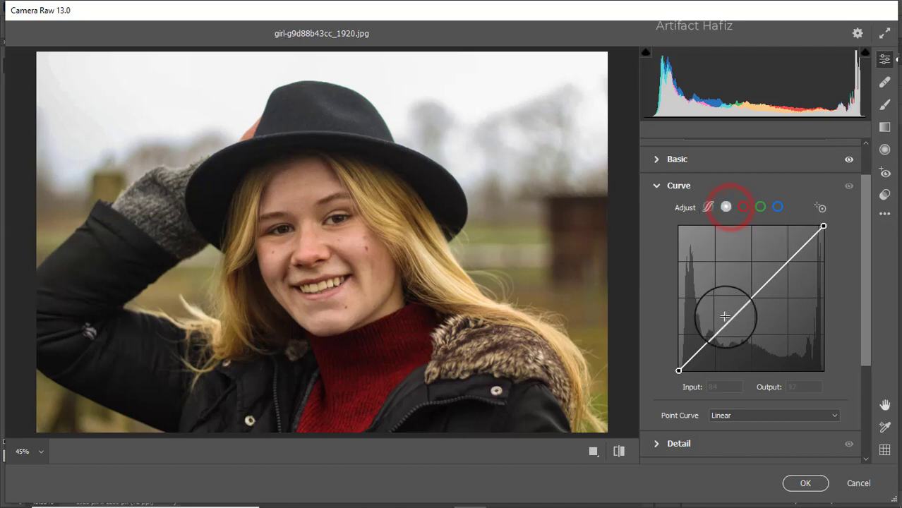
pyautogui.click(715, 336)
pyautogui.click(786, 258)
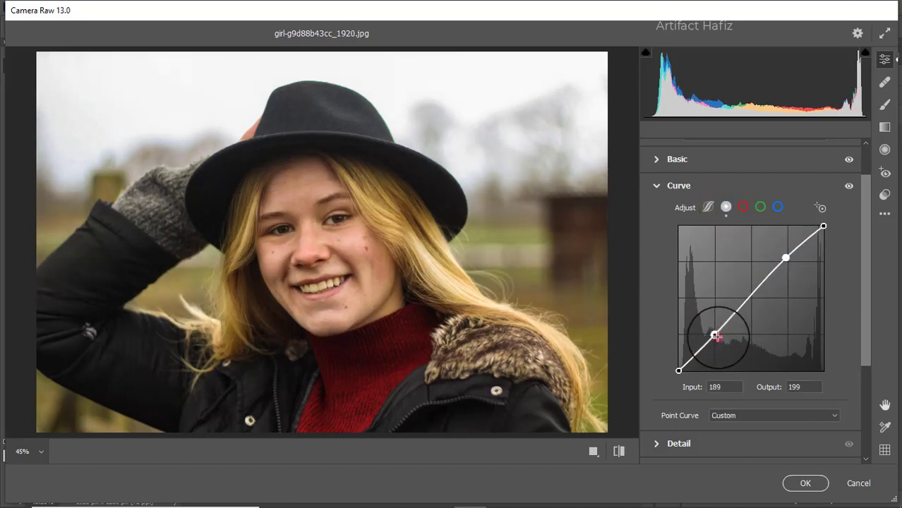
pyautogui.moveTo(715, 336); pyautogui.dragTo(716, 337)
pyautogui.moveTo(785, 257); pyautogui.dragTo(786, 253)
pyautogui.click(777, 205)
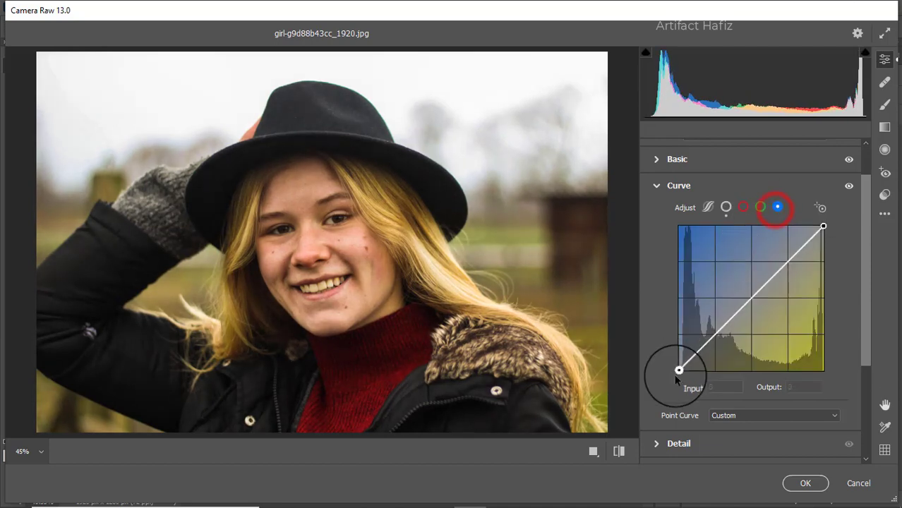
pyautogui.moveTo(678, 369); pyautogui.dragTo(679, 367)
# In the Detail adjustments, set Sharpening to 10, Noise Reduction to 12 and Color Noise Reduction to 10
pyautogui.scroll(-3, 729, 313)
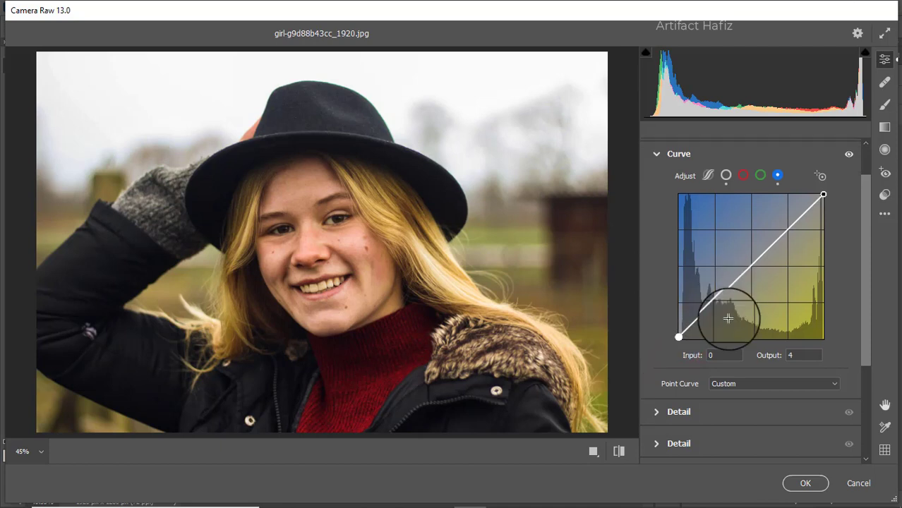
pyautogui.click(678, 351)
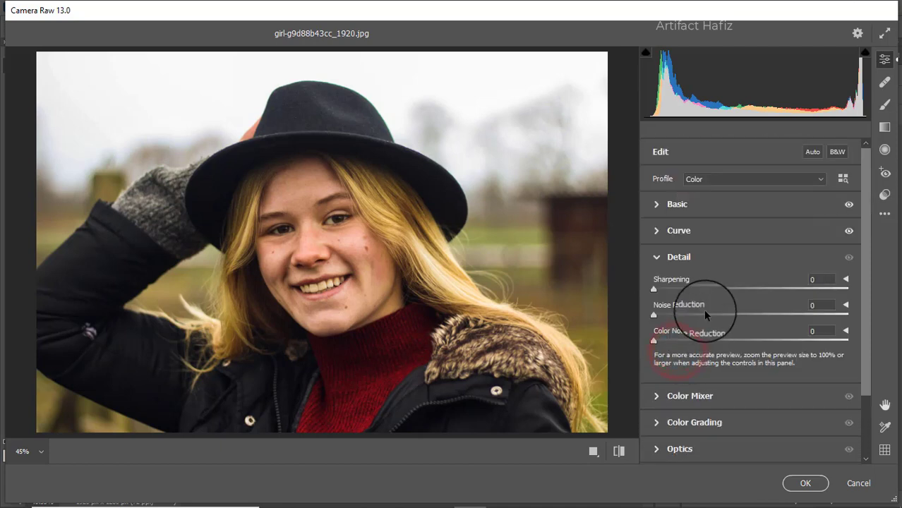
pyautogui.moveTo(650, 288); pyautogui.dragTo(677, 316)
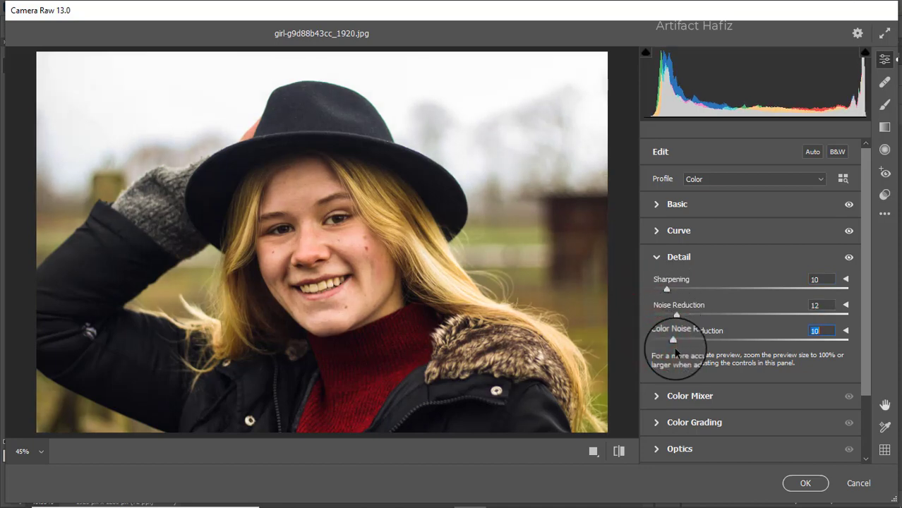
# In the Color Mixer, set saturation to Reds +76, Oranges +2, Yellows -48, Greens -100, Aquas +20 and Blues +14
pyautogui.click(672, 396)
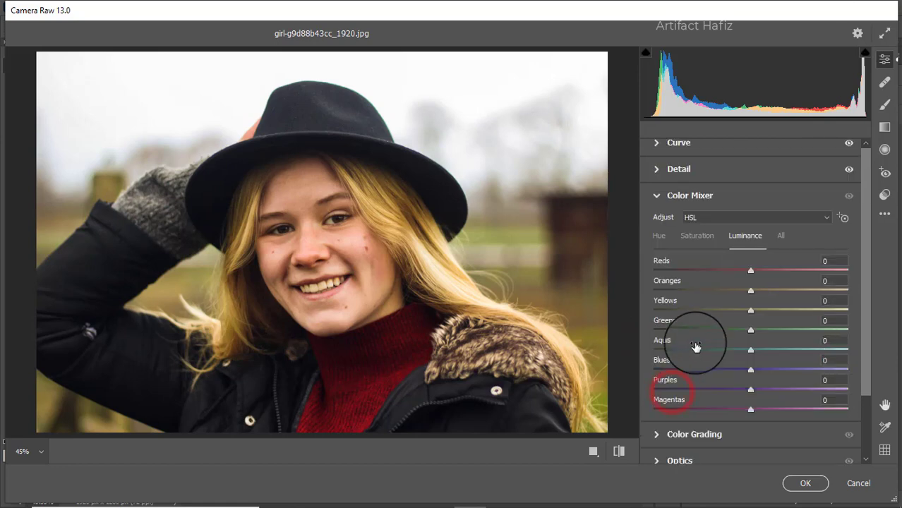
pyautogui.click(701, 241)
pyautogui.moveTo(751, 269); pyautogui.dragTo(823, 268)
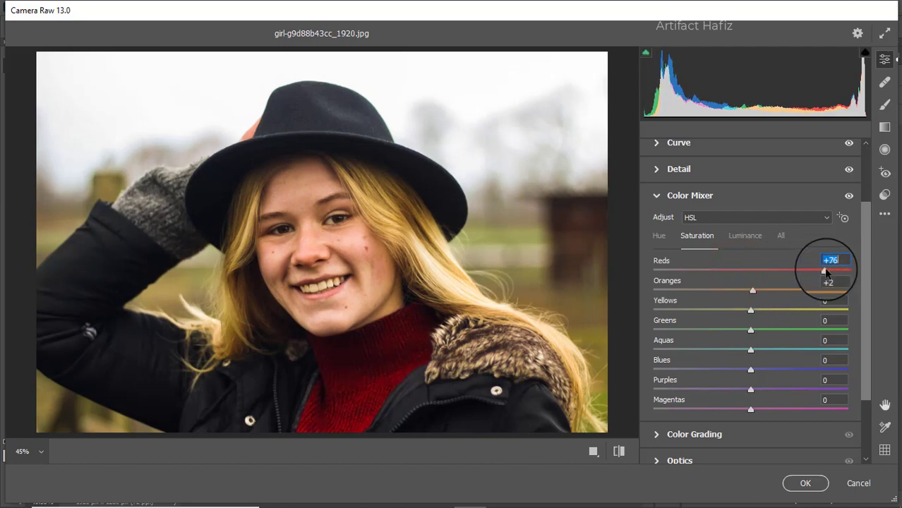
pyautogui.moveTo(752, 311); pyautogui.dragTo(625, 335)
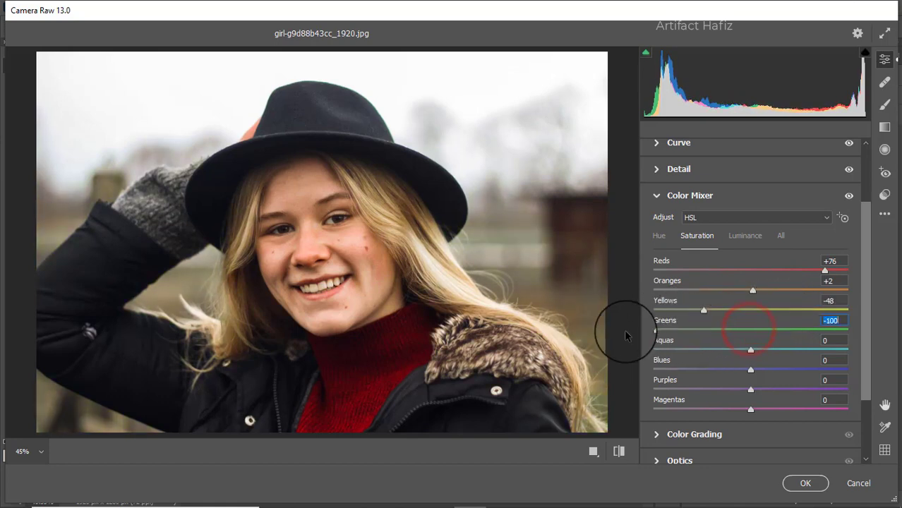
pyautogui.moveTo(754, 351); pyautogui.dragTo(763, 371)
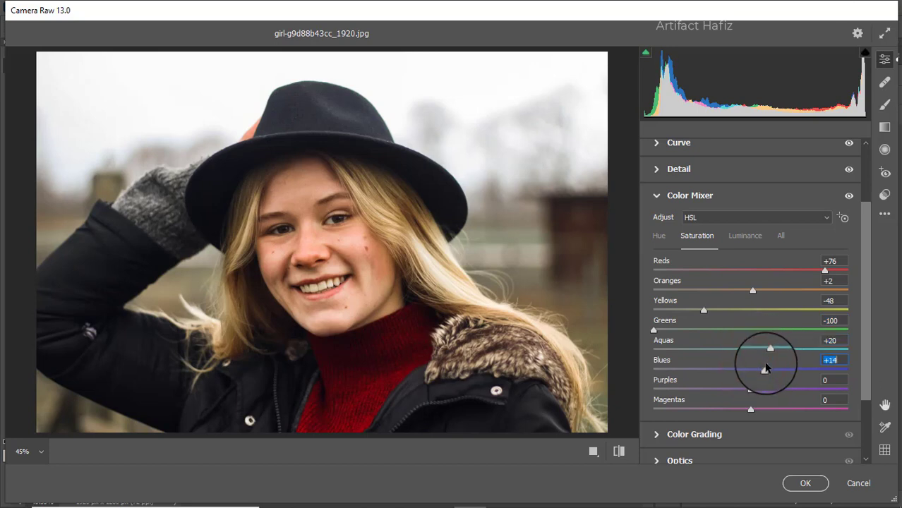
# Raise the luminance of the reds, oranges and yellows slightly in the Color Mixer
pyautogui.click(740, 236)
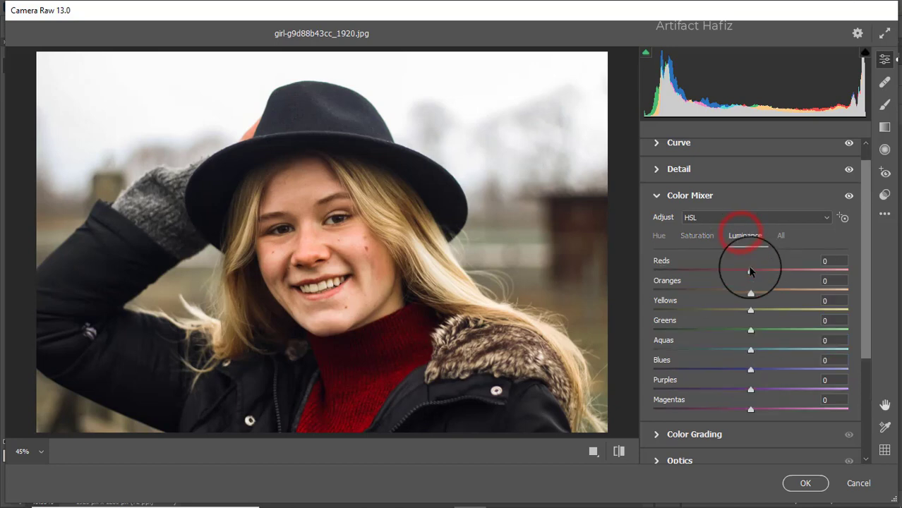
pyautogui.moveTo(750, 291); pyautogui.dragTo(762, 309)
pyautogui.moveTo(748, 268); pyautogui.dragTo(778, 276)
# Set the Color Mixer hue values to Yellows +7, Greens -75, Aquas -74 and Blues -67
pyautogui.moveTo(750, 330); pyautogui.dragTo(678, 349)
pyautogui.click(665, 240)
pyautogui.moveTo(750, 370); pyautogui.dragTo(685, 369)
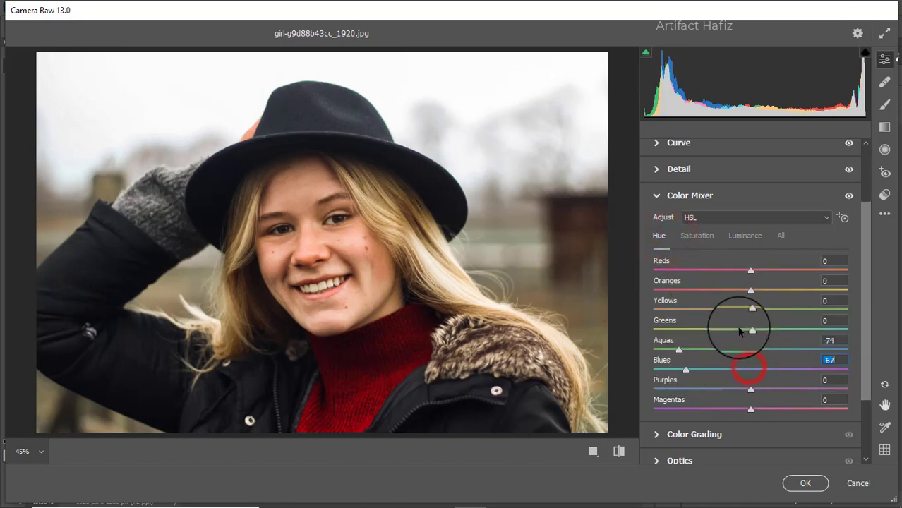
pyautogui.moveTo(749, 329); pyautogui.dragTo(679, 332)
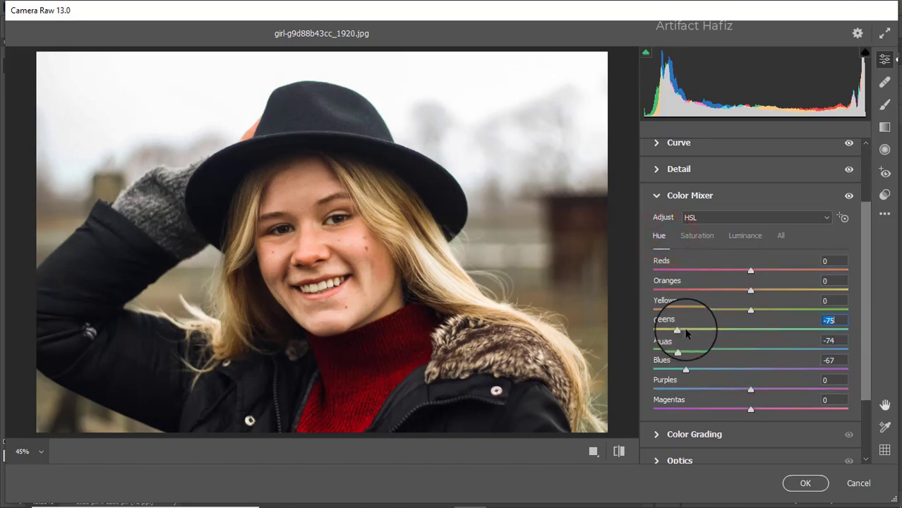
pyautogui.moveTo(750, 310)
pyautogui.mouseDown()
pyautogui.moveTo(639, 315)
pyautogui.moveTo(796, 313)
pyautogui.moveTo(742, 324)
pyautogui.moveTo(776, 324)
pyautogui.moveTo(757, 322)
pyautogui.mouseUp()
# Color grade the photo by tinting the shadows slightly blue, the highlights pink and the midtones red with hue 5 and saturation 9
pyautogui.scroll(-3, 772, 301)
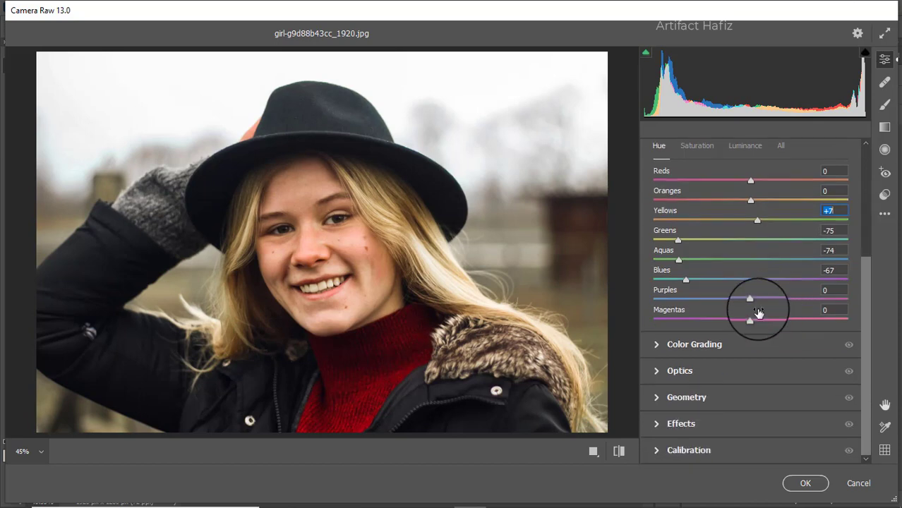
pyautogui.click(682, 348)
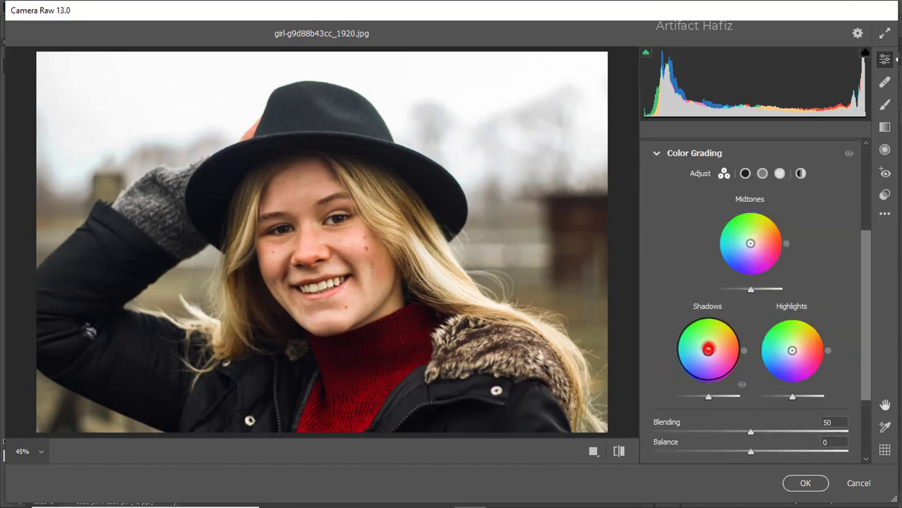
pyautogui.moveTo(671, 344); pyautogui.dragTo(679, 408)
pyautogui.moveTo(792, 351); pyautogui.dragTo(862, 395)
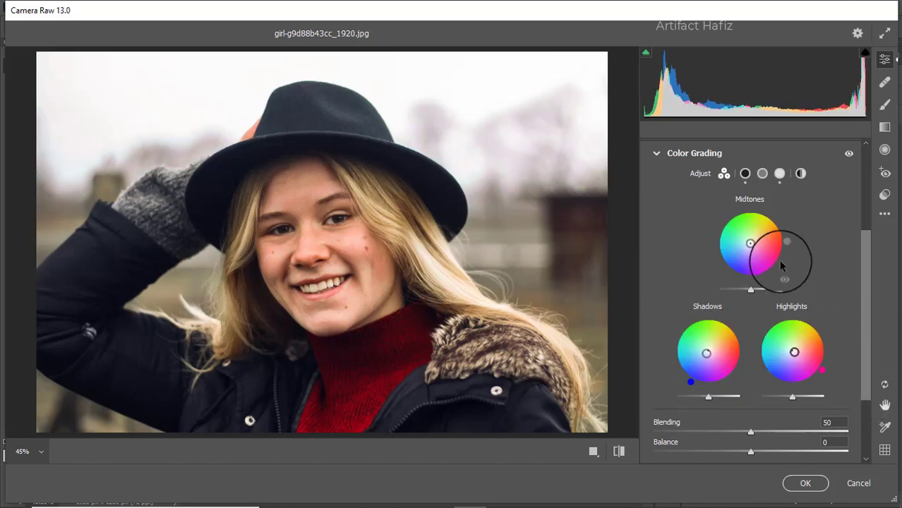
pyautogui.moveTo(750, 244); pyautogui.dragTo(748, 241)
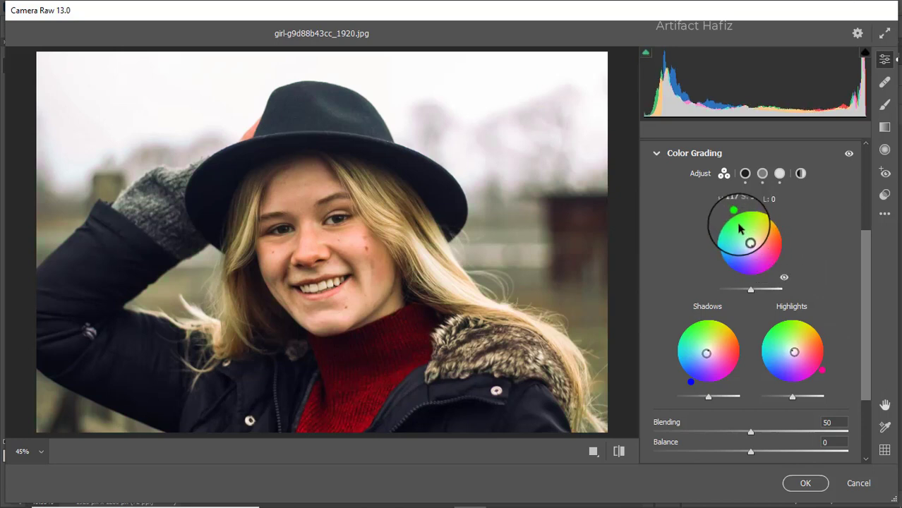
pyautogui.moveTo(734, 211); pyautogui.dragTo(829, 242)
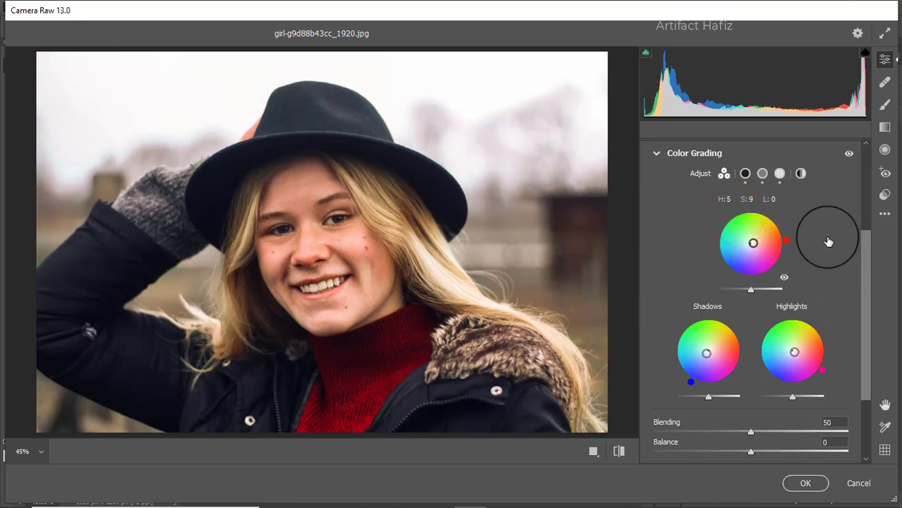
# Darken the photo's edges by setting the Vignetting effect to -18
pyautogui.scroll(-3, 783, 306)
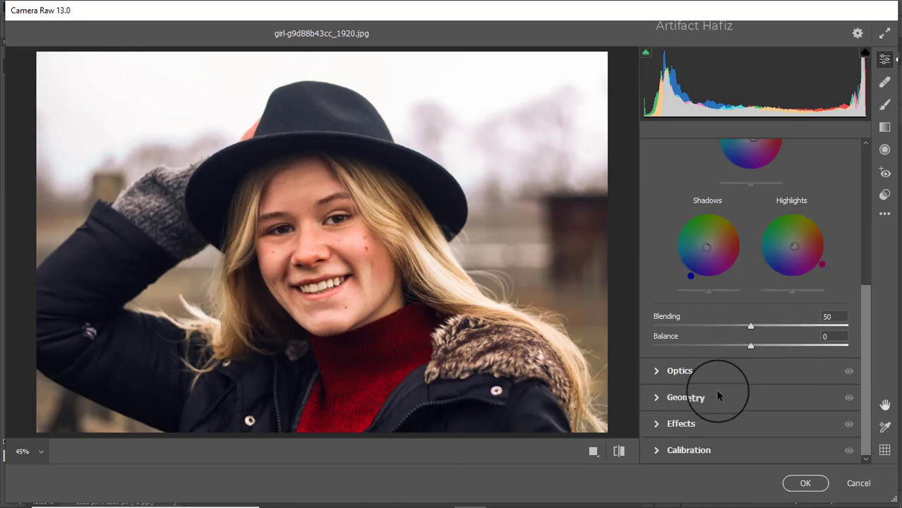
pyautogui.click(706, 422)
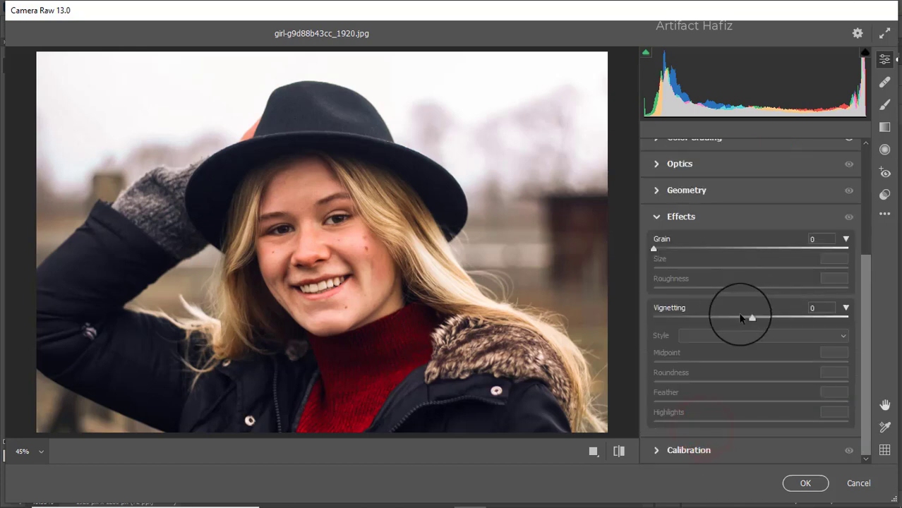
pyautogui.moveTo(746, 315)
pyautogui.mouseDown()
pyautogui.moveTo(718, 319)
pyautogui.moveTo(731, 316)
pyautogui.mouseUp()
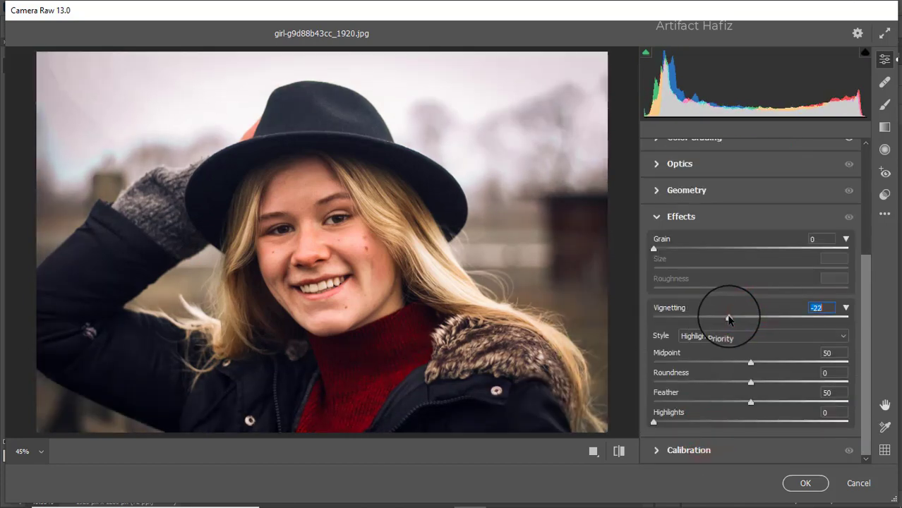
pyautogui.click(750, 363)
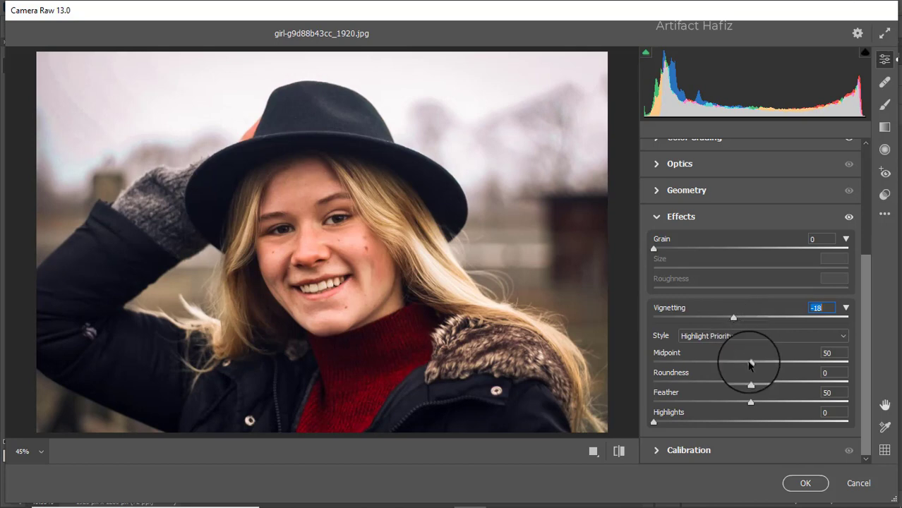
# In Calibration, set the primary saturations to Red -59, Green +86 and Blue +28
pyautogui.click(686, 450)
pyautogui.moveTo(751, 392); pyautogui.dragTo(832, 386)
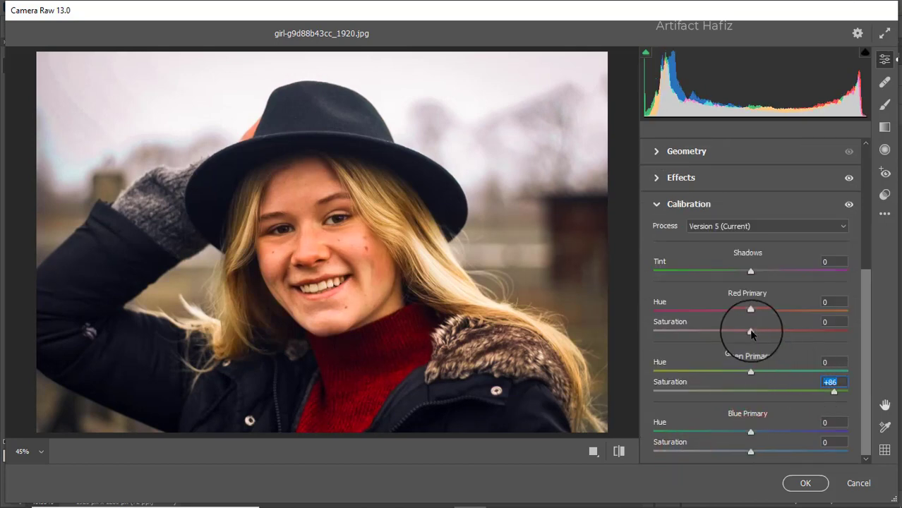
pyautogui.moveTo(751, 329); pyautogui.dragTo(696, 337)
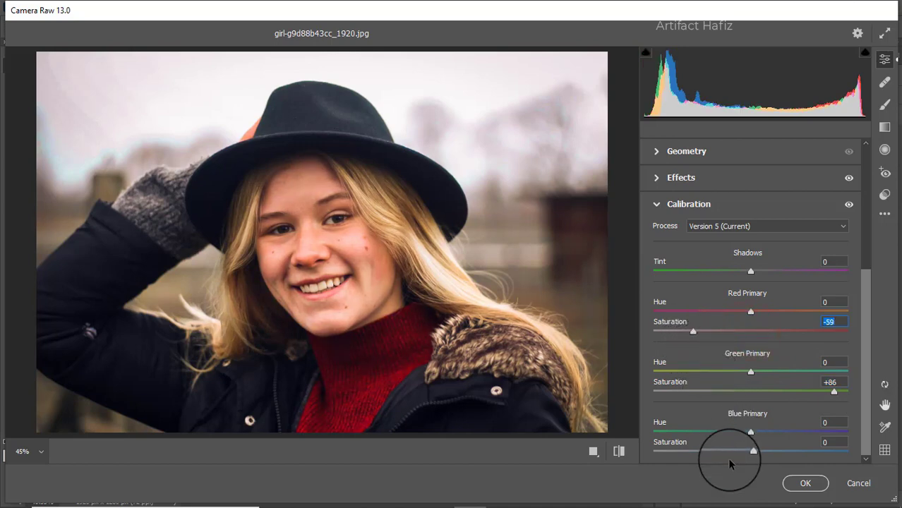
pyautogui.moveTo(751, 450); pyautogui.dragTo(789, 456)
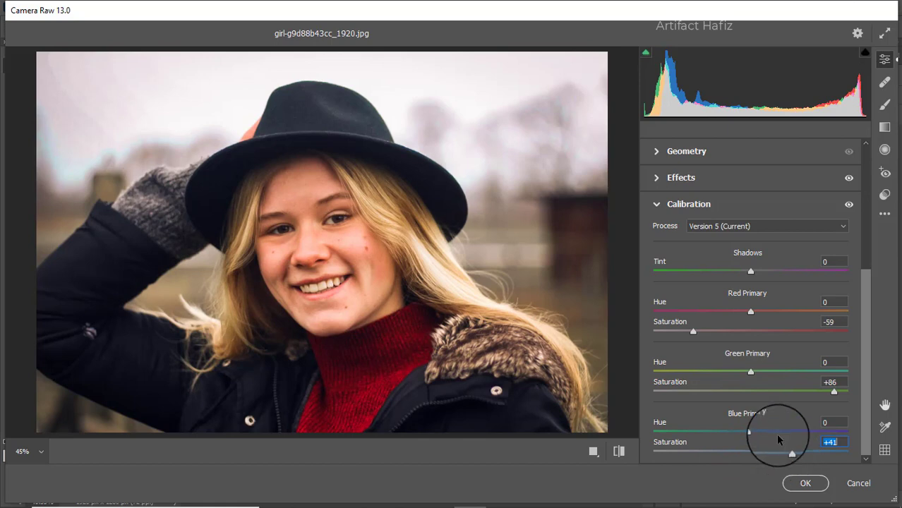
pyautogui.moveTo(791, 453); pyautogui.dragTo(775, 456)
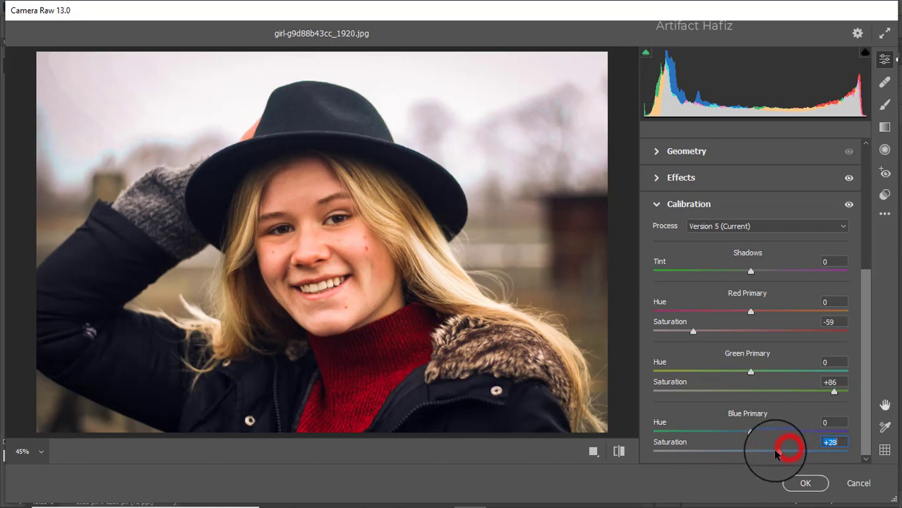
# Reduce the Oranges saturation to -22 in the Color Mixer
pyautogui.moveTo(866, 332); pyautogui.dragTo(866, 261)
pyautogui.scroll(1, 671, 182)
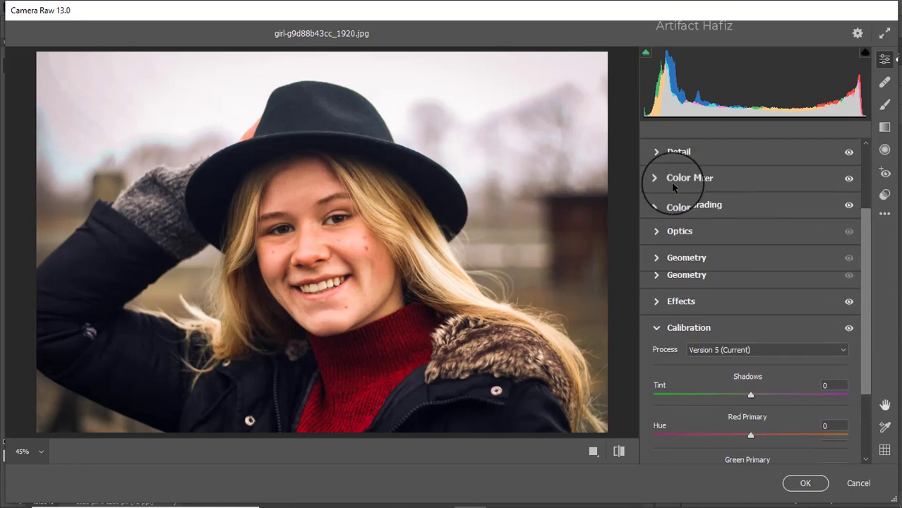
pyautogui.click(655, 198)
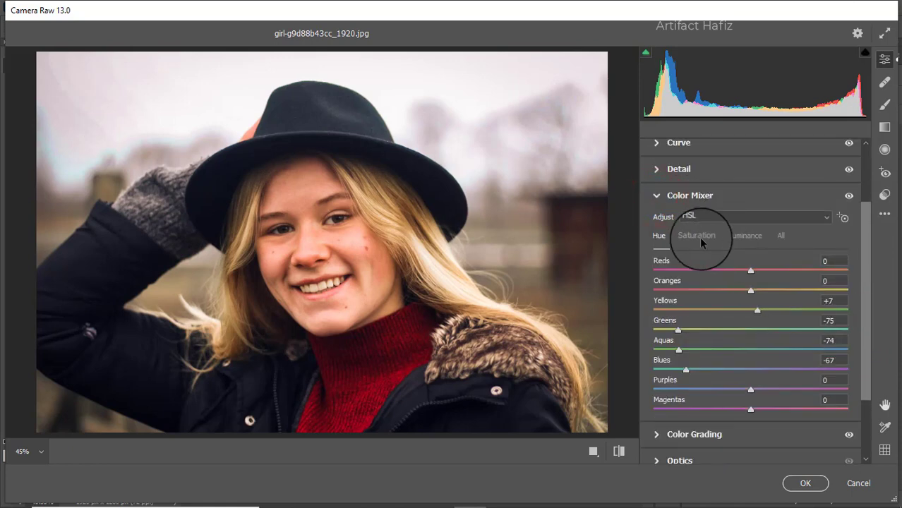
pyautogui.click(694, 237)
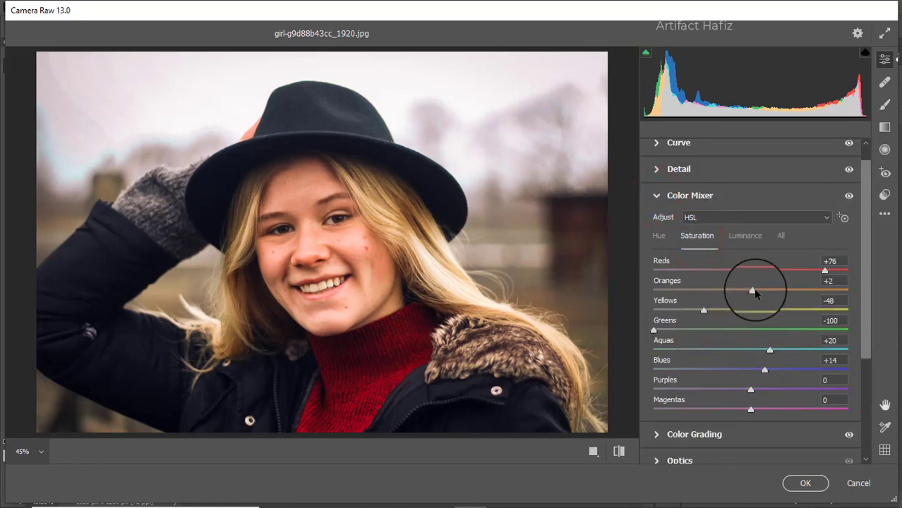
pyautogui.moveTo(754, 289); pyautogui.dragTo(734, 304)
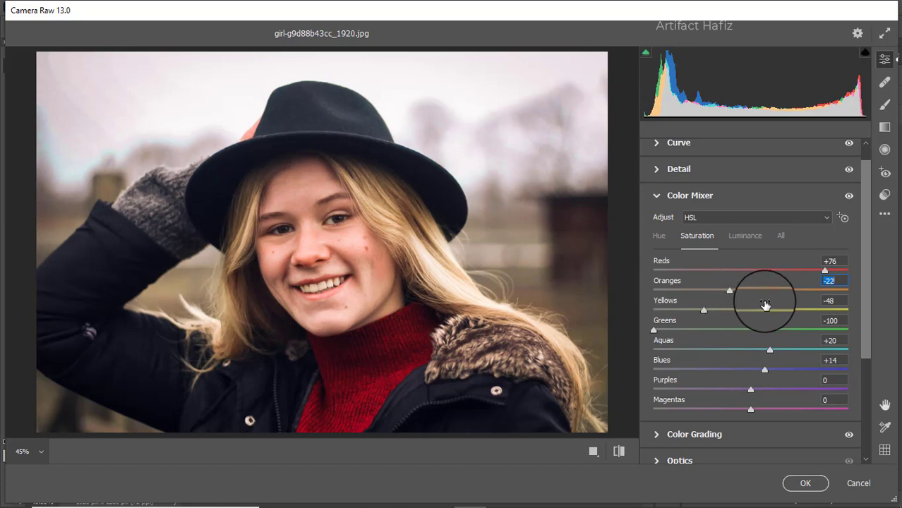
pyautogui.scroll(-1, 769, 310)
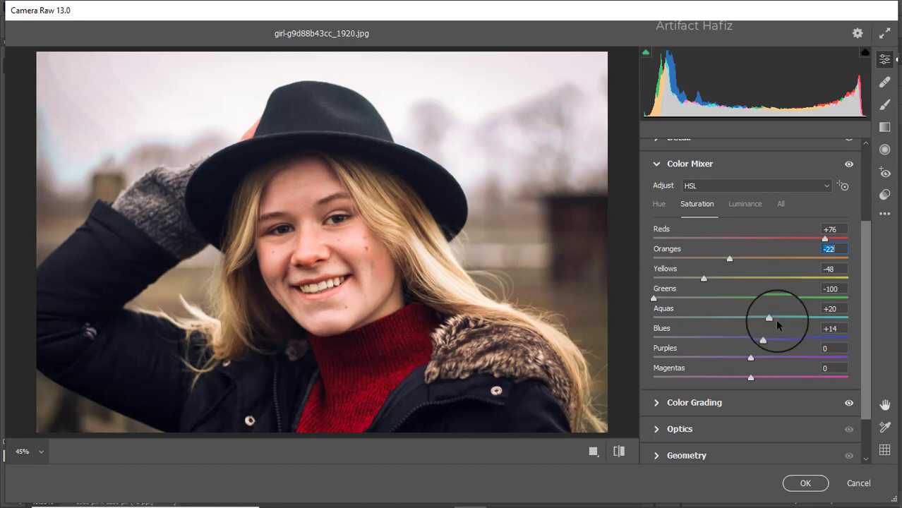
# Add a graduated filter from the photo's upper-right corner diagonally to the red collar, with Exposure +0.70 and Temperature -48
pyautogui.click(885, 127)
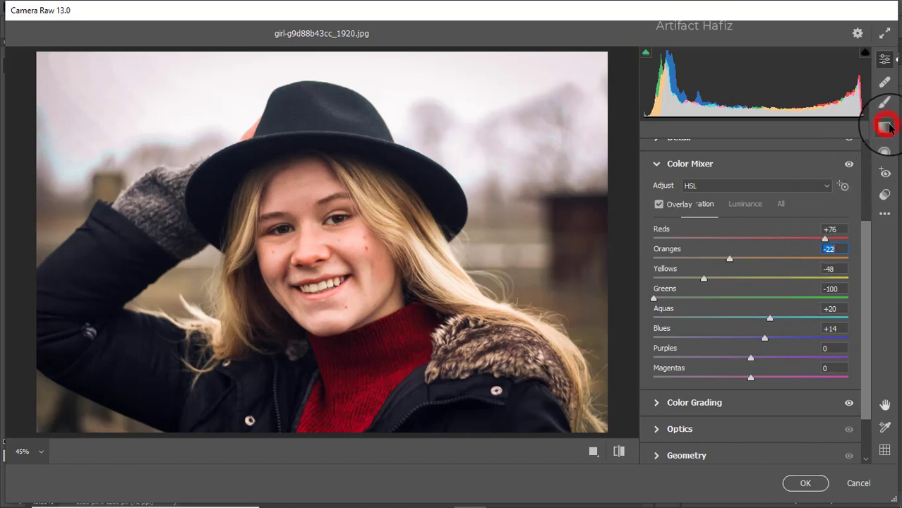
pyautogui.moveTo(599, 106); pyautogui.dragTo(393, 226)
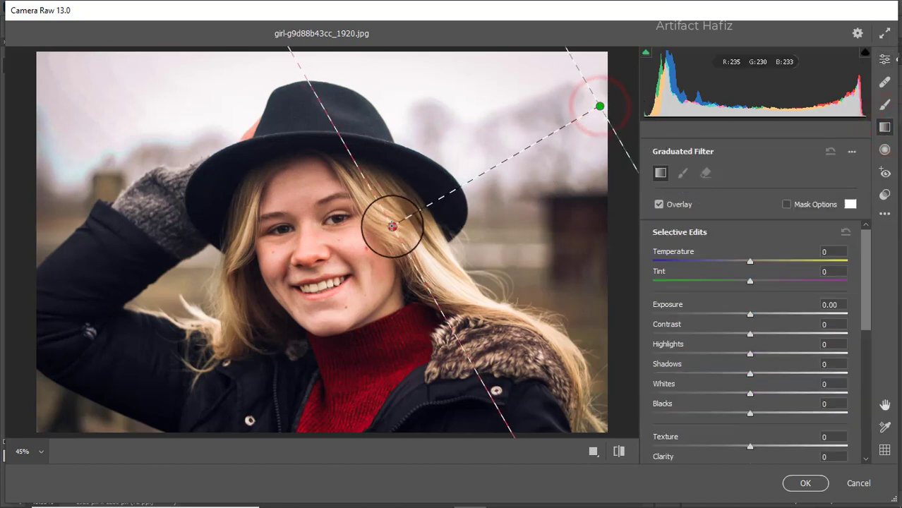
pyautogui.moveTo(750, 315); pyautogui.dragTo(814, 315)
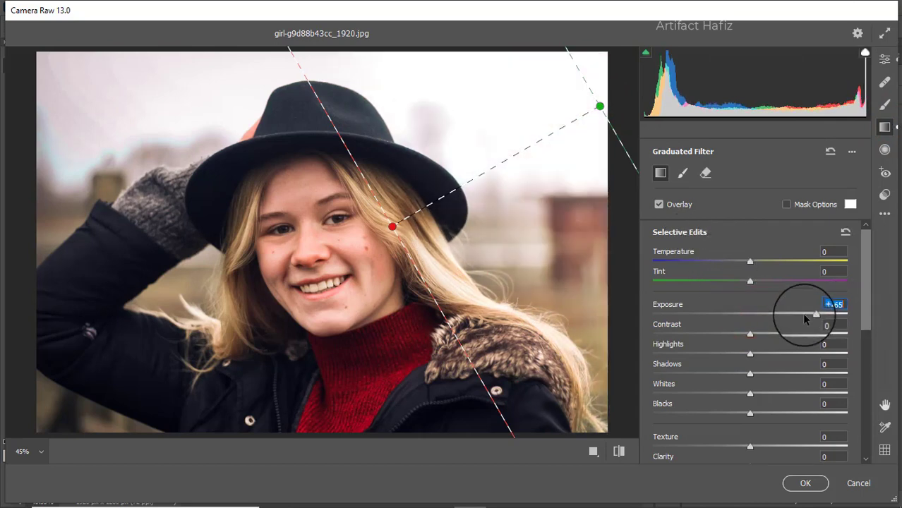
pyautogui.moveTo(385, 224); pyautogui.dragTo(364, 377)
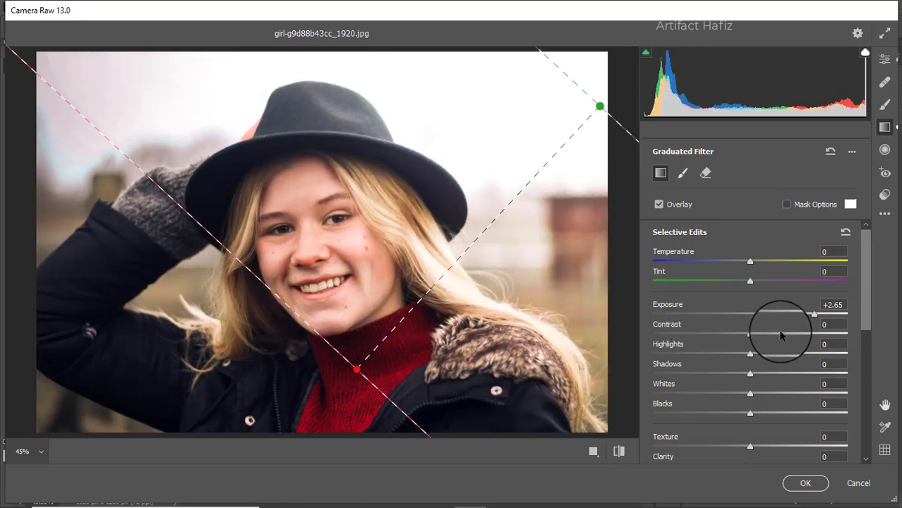
pyautogui.moveTo(812, 312); pyautogui.dragTo(762, 323)
pyautogui.moveTo(751, 261); pyautogui.dragTo(706, 266)
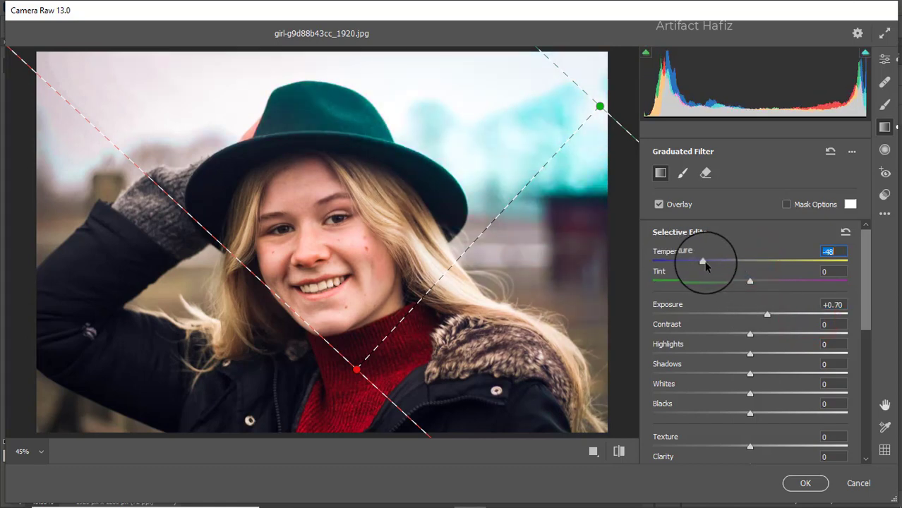
# Add graduated filters from the upper-left corner to the chin and from the jacket up to the hat, setting the latter's Exposure to 0.00
pyautogui.moveTo(99, 70); pyautogui.dragTo(338, 299)
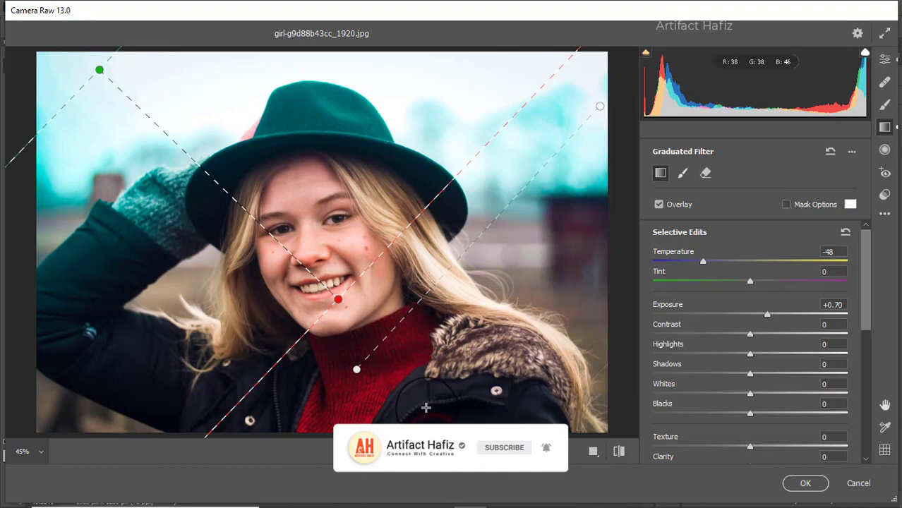
pyautogui.moveTo(424, 400)
pyautogui.mouseDown()
pyautogui.moveTo(372, 276)
pyautogui.moveTo(317, 182)
pyautogui.moveTo(322, 149)
pyautogui.moveTo(382, 140)
pyautogui.mouseUp()
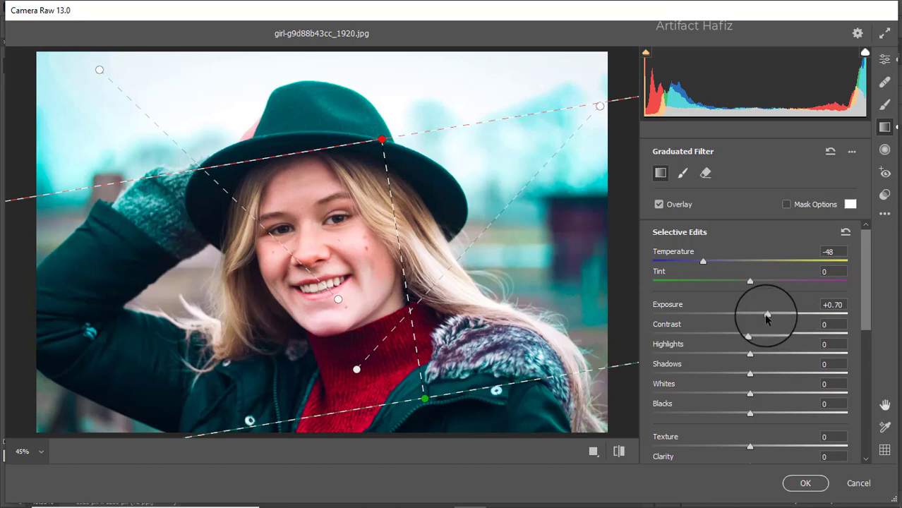
pyautogui.moveTo(766, 313); pyautogui.dragTo(751, 319)
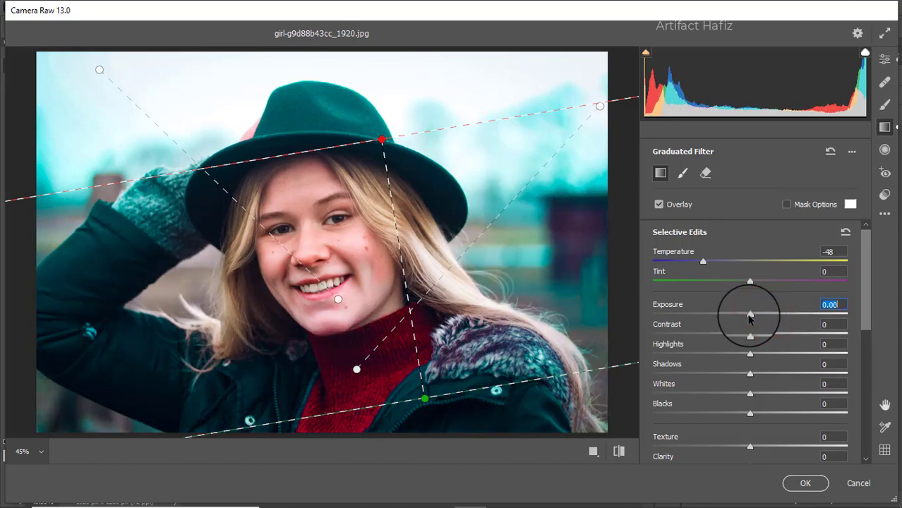
# Set the Exposure of the upper-left graduated filter to +0.55 and of the upper-right one to 0.00
pyautogui.click(99, 70)
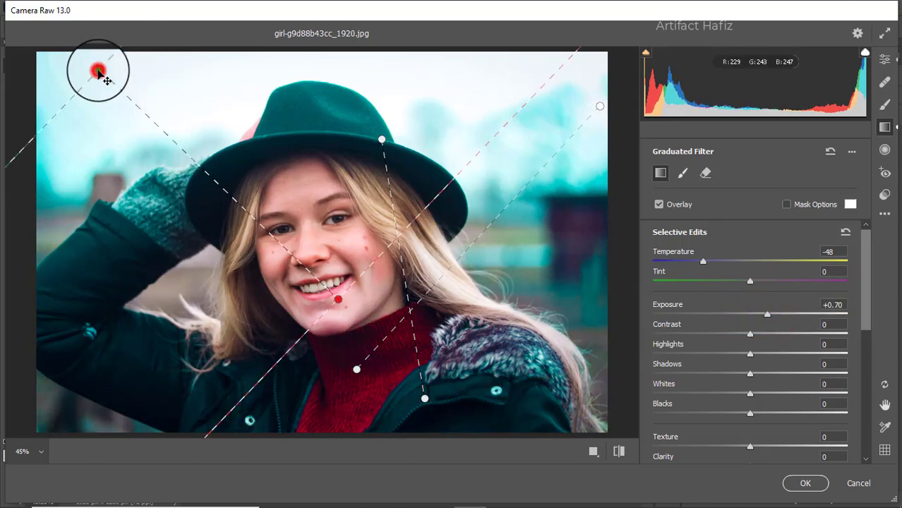
pyautogui.moveTo(766, 313)
pyautogui.mouseDown()
pyautogui.moveTo(750, 318)
pyautogui.moveTo(763, 319)
pyautogui.mouseUp()
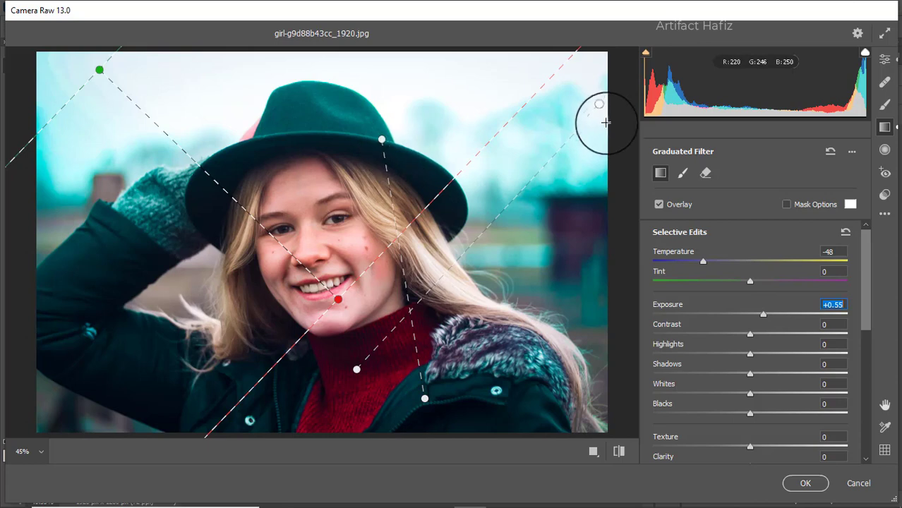
pyautogui.click(599, 106)
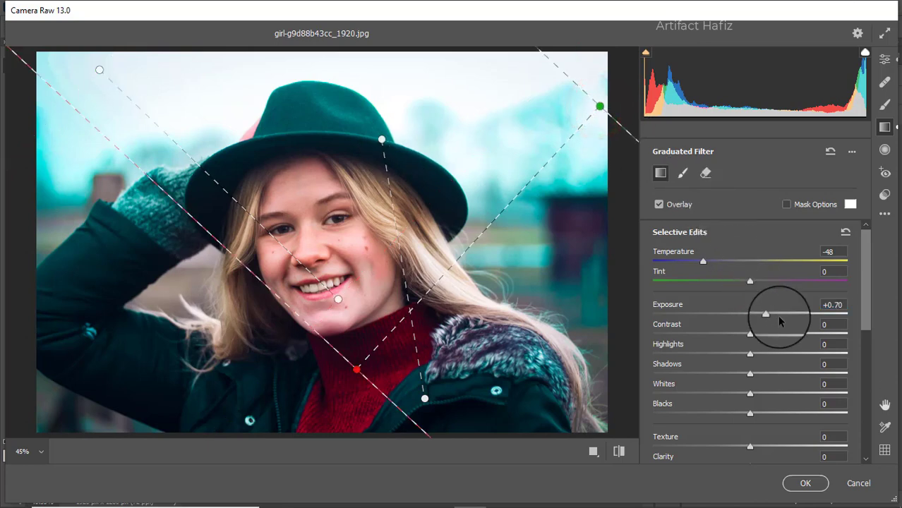
pyautogui.doubleClick(767, 316)
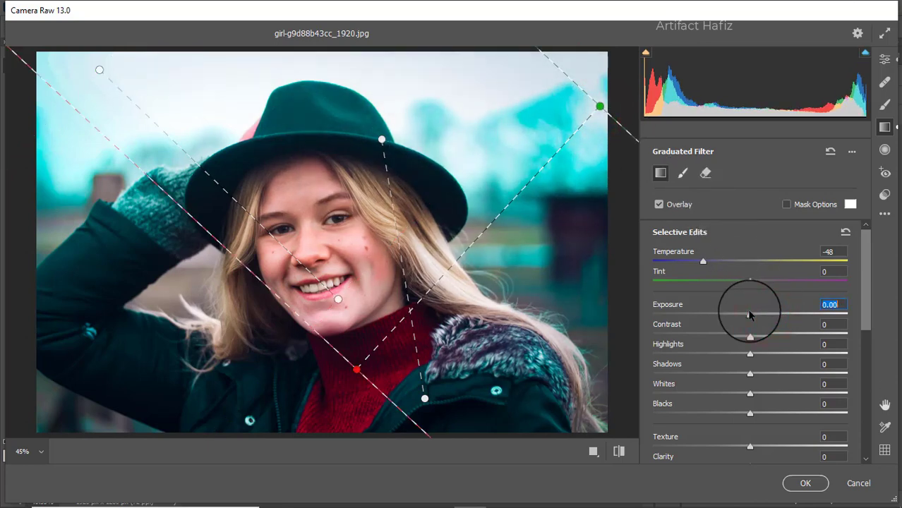
# Add a short graduated filter from the photo's top edge down to the hat crown, and show the side-by-side before/after comparison
pyautogui.moveTo(324, 54); pyautogui.dragTo(324, 109)
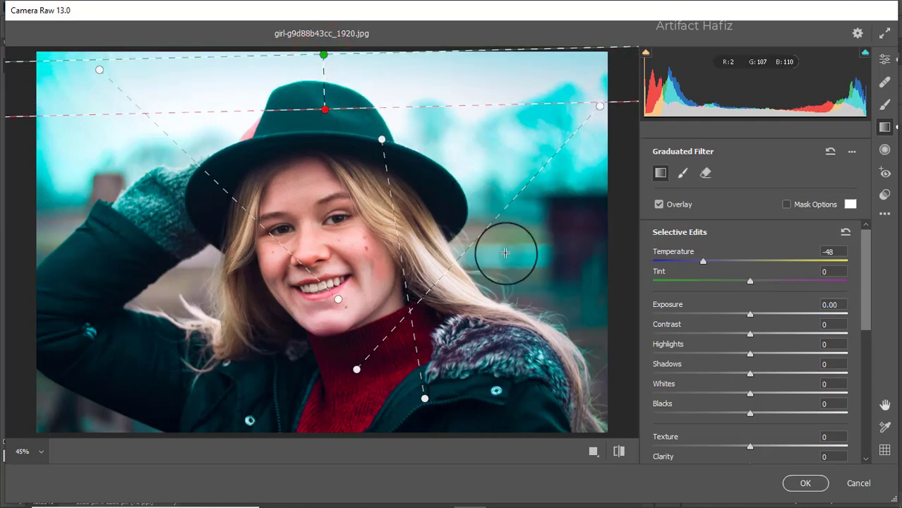
pyautogui.click(883, 61)
pyautogui.click(591, 452)
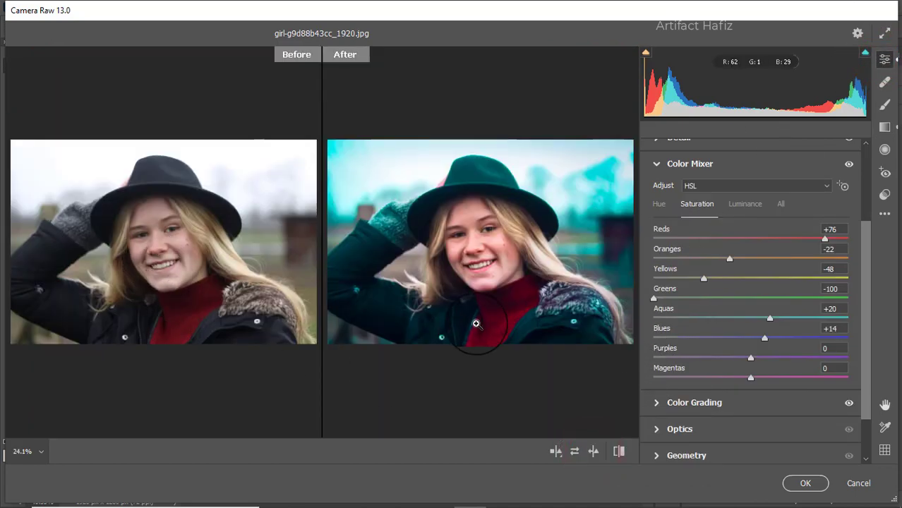
# Set the Color Mixer hue values to Oranges +59 and Yellows -5
pyautogui.scroll(1, 747, 292)
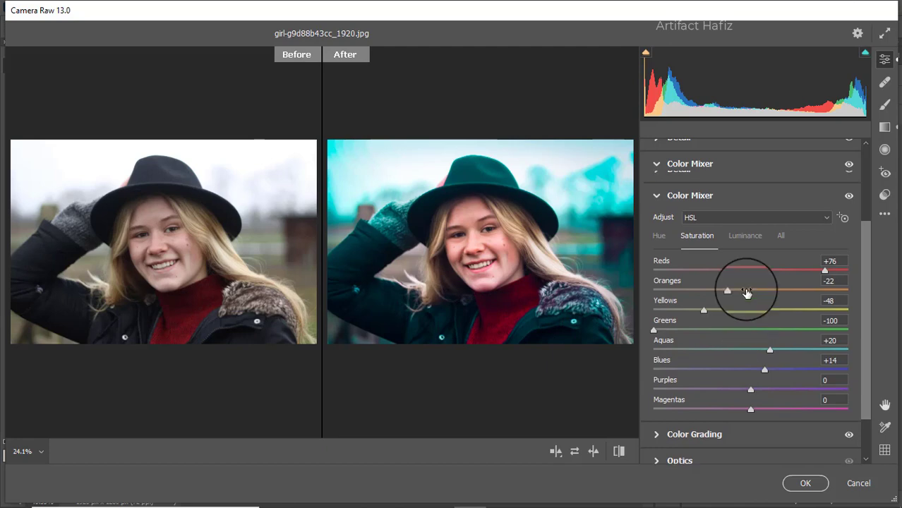
pyautogui.click(658, 236)
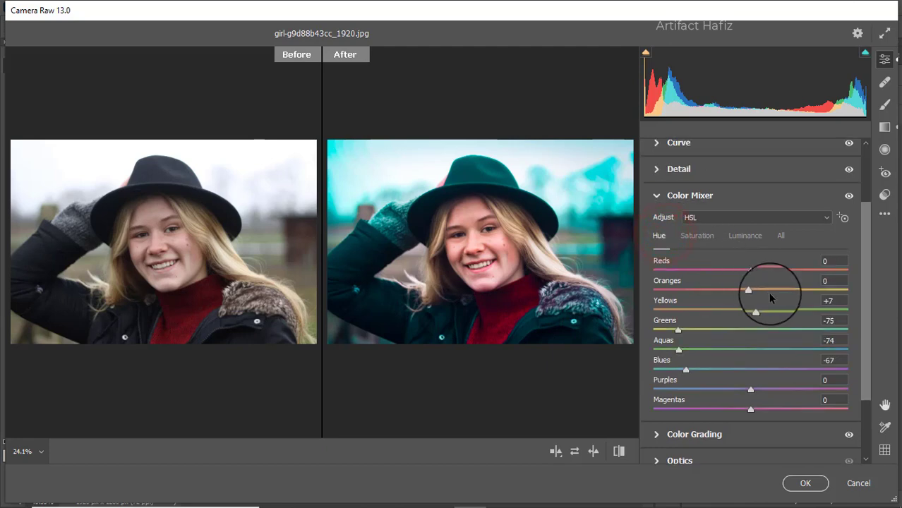
pyautogui.moveTo(751, 291); pyautogui.dragTo(870, 307)
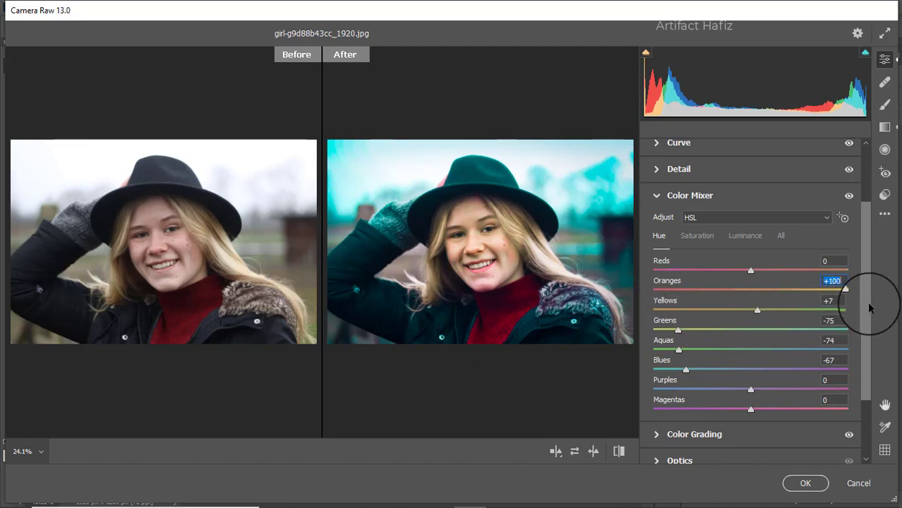
pyautogui.moveTo(755, 308)
pyautogui.mouseDown()
pyautogui.moveTo(762, 305)
pyautogui.moveTo(745, 305)
pyautogui.moveTo(807, 307)
pyautogui.moveTo(600, 314)
pyautogui.moveTo(735, 306)
pyautogui.moveTo(749, 315)
pyautogui.mouseUp()
pyautogui.click(758, 311)
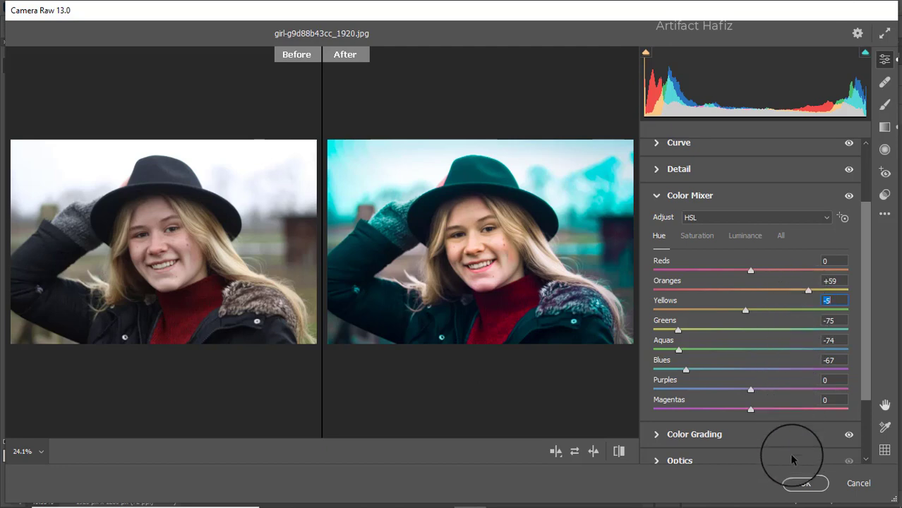
# Apply the Camera Raw grade and compare it with the original by toggling the Background copy layer's visibility, leaving it shown
pyautogui.click(804, 483)
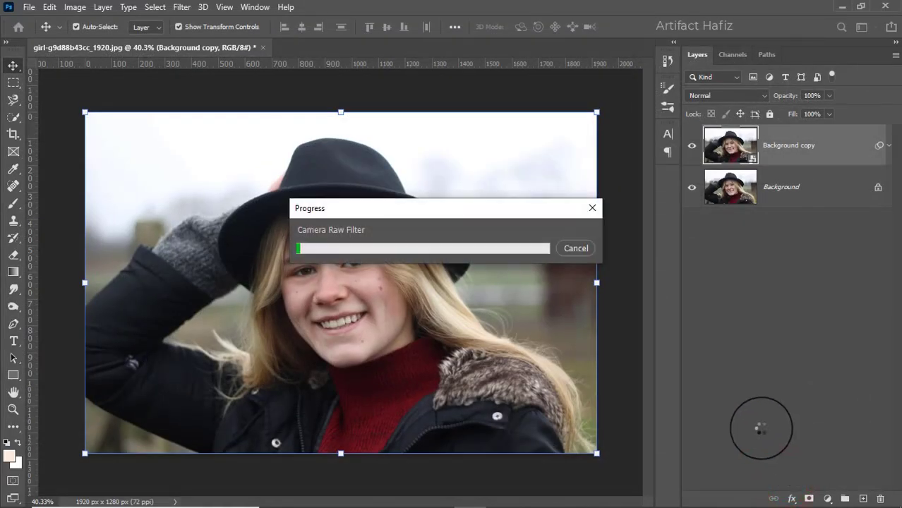
pyautogui.click(692, 146)
pyautogui.click(693, 146)
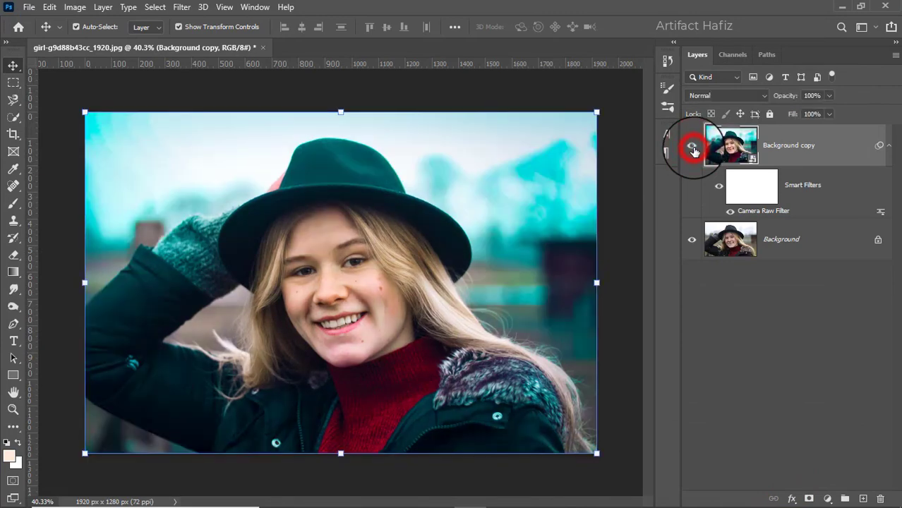
pyautogui.click(693, 147)
pyautogui.click(693, 147)
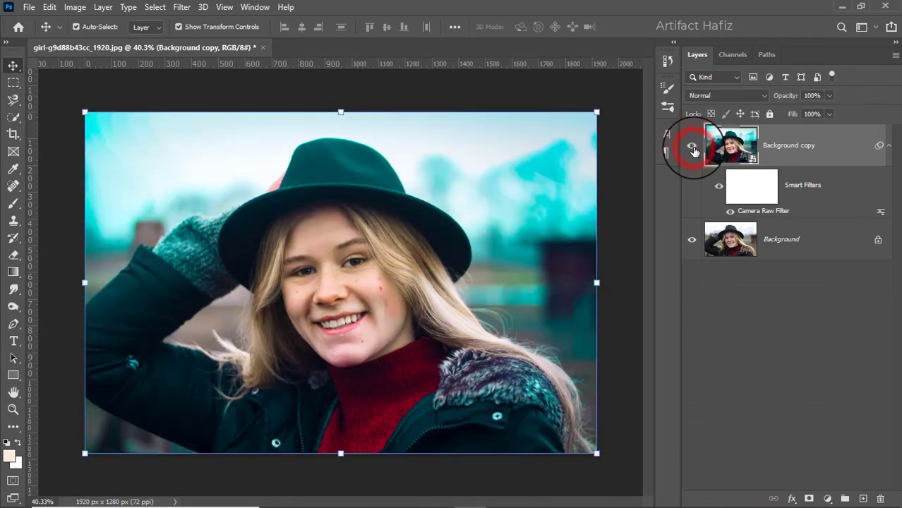